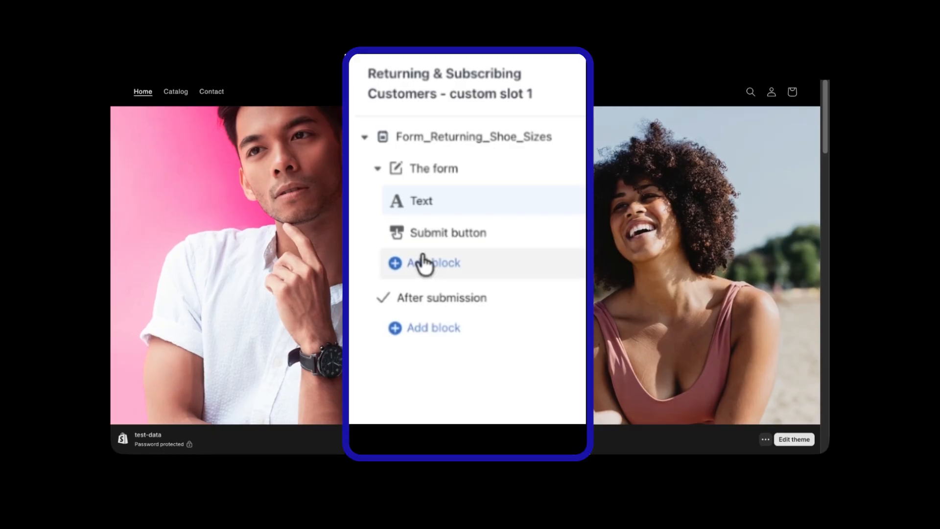
Add a Multiple choice block to the Form_Returning_Shoe_Sizes form and place it above the submit button
left_click(424, 262)
scroll(451, 392, "down", 3)
left_click(464, 425)
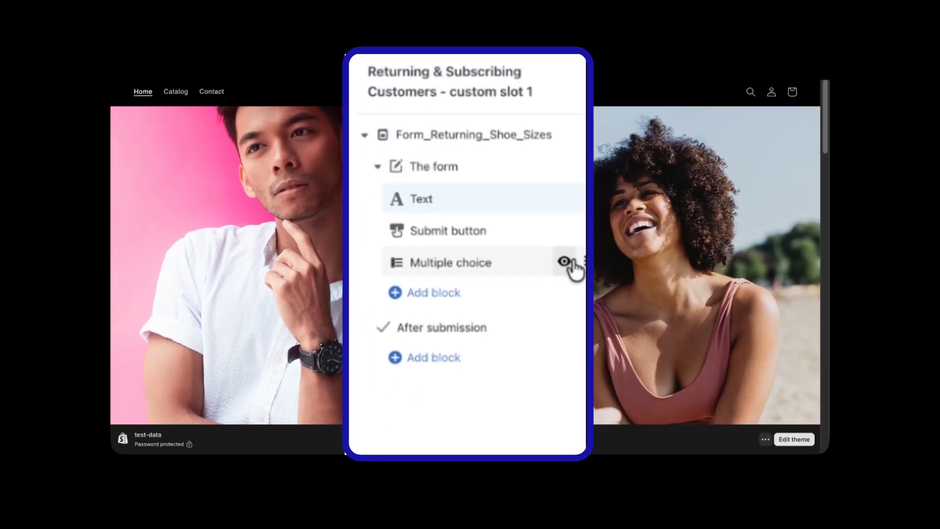
left_click_drag(574, 263, 571, 234)
Configure the multiple choice block as a non-required Dropdown with the label "Please select your preferred size."
left_click(445, 232)
left_click(409, 409)
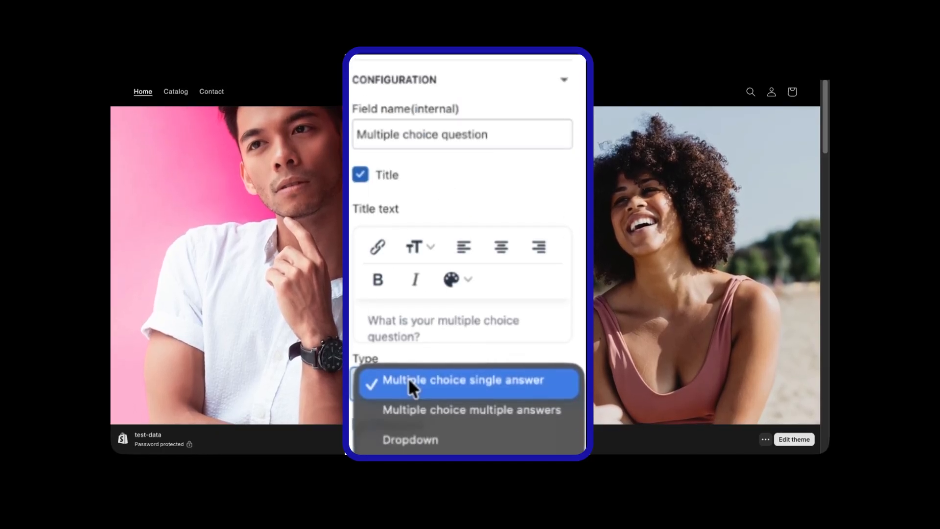
left_click(418, 422)
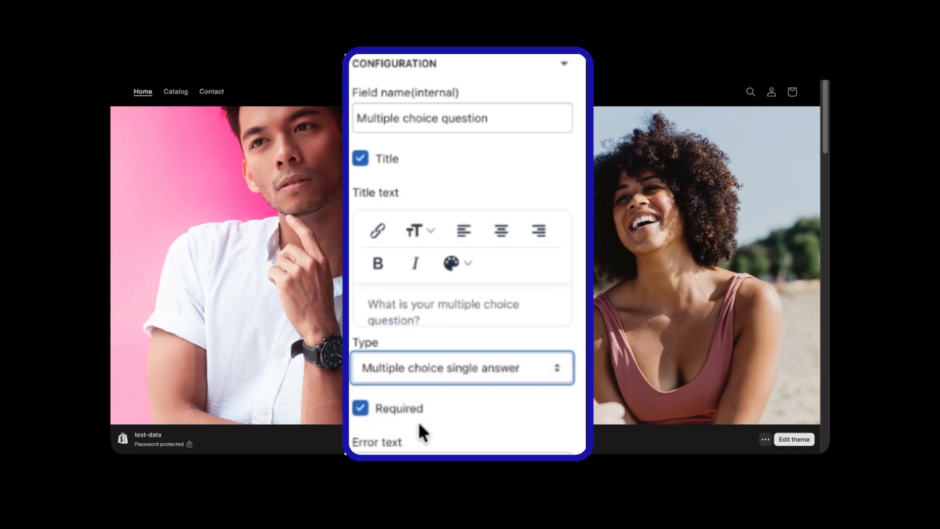
left_click(411, 428)
type("Please select your preferred size.")
scroll(373, 342, "down", 3)
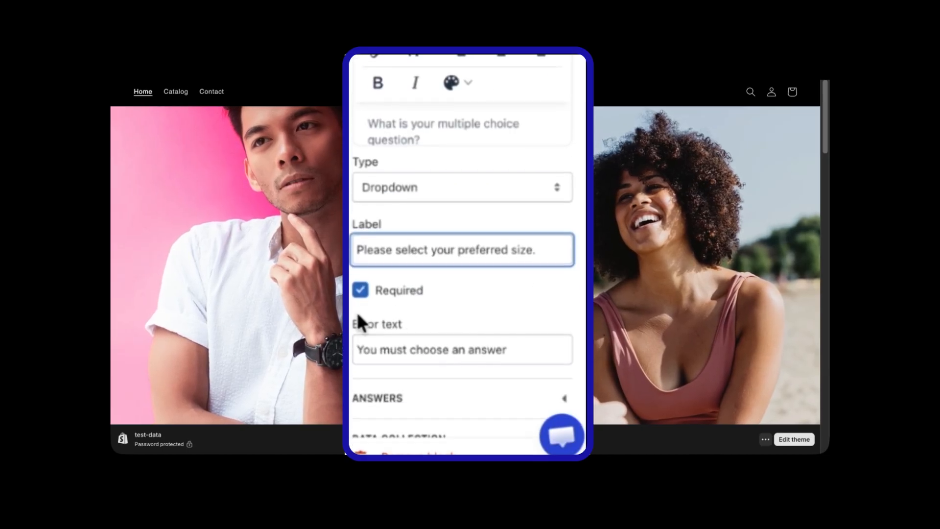
left_click(361, 277)
Set the first answer to "8.5 (US) / 7.5 (UK) / 42 (EU)" and add "9 (US) / 8 (UK) / 42.5 (EU)" as the second
left_click(384, 313)
scroll(383, 309, "down", 2)
triple_click(432, 303)
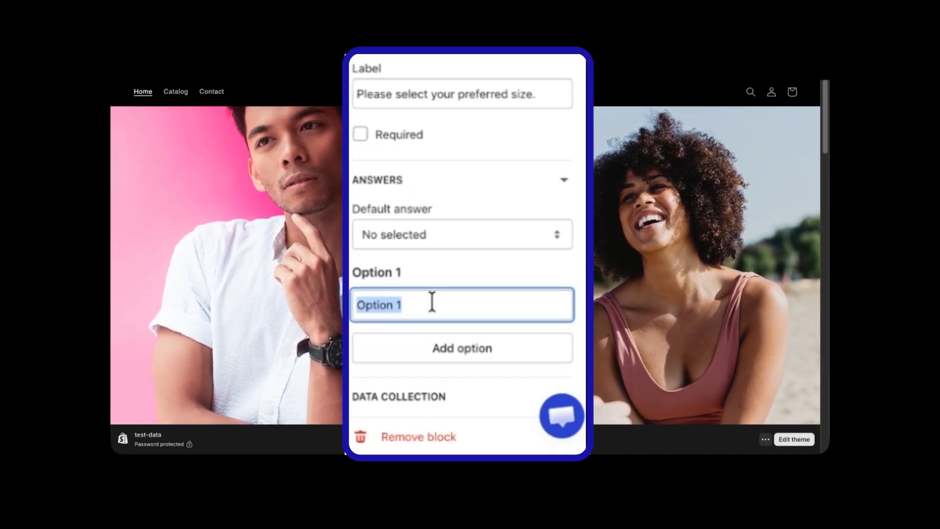
type("8.5 (US) / 7.5 (UK) / 42 (EU)")
left_click(432, 348)
triple_click(433, 305)
type("9 (US) / 8 (UK) / 42.5 (EU)")
Add the answers "9.5 (US) / 8.5 (UK) / 43 (EU)" and "10 (US) / 9 (UK) / 44 (EU)" as options 3 and 4
left_click(433, 346)
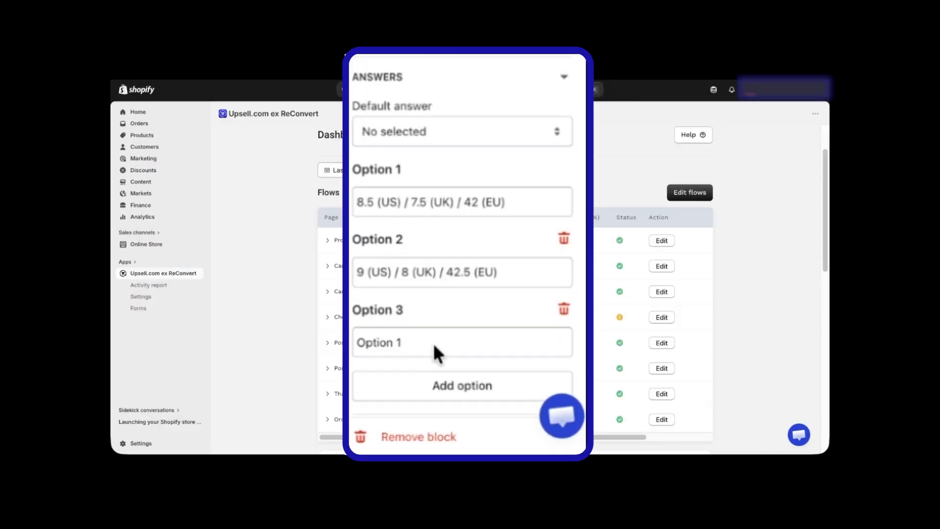
triple_click(433, 306)
type("9.5 (US) / 8.5 (UK) / 43 (EU)")
left_click(425, 348)
triple_click(431, 305)
type("10 (US) / 9 (UK) / 44 (EU)")
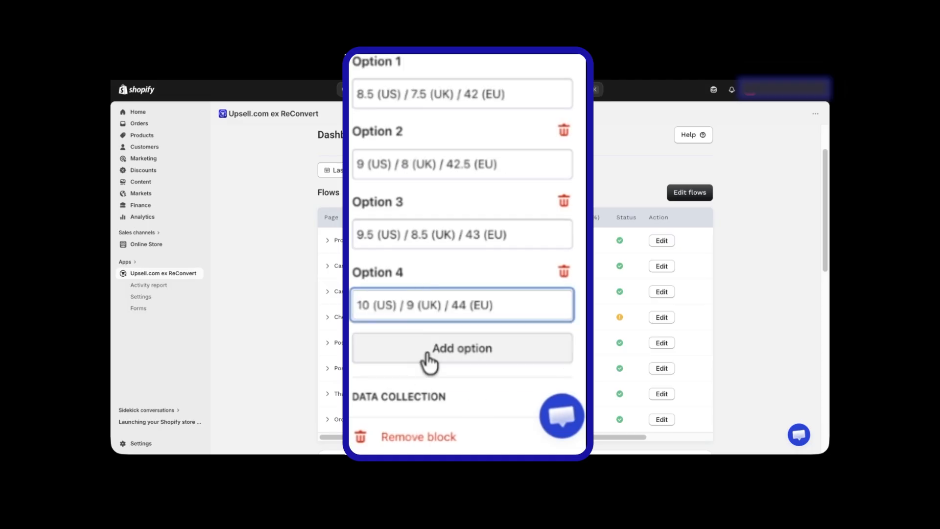
Add a fifth answer option reading "10.5 (US) / 9.5 (UK) / 44.5 (EU)"
left_click(426, 351)
triple_click(444, 360)
type("10.5 (US) / 9.5 (UK) / 44.5 (EU)")
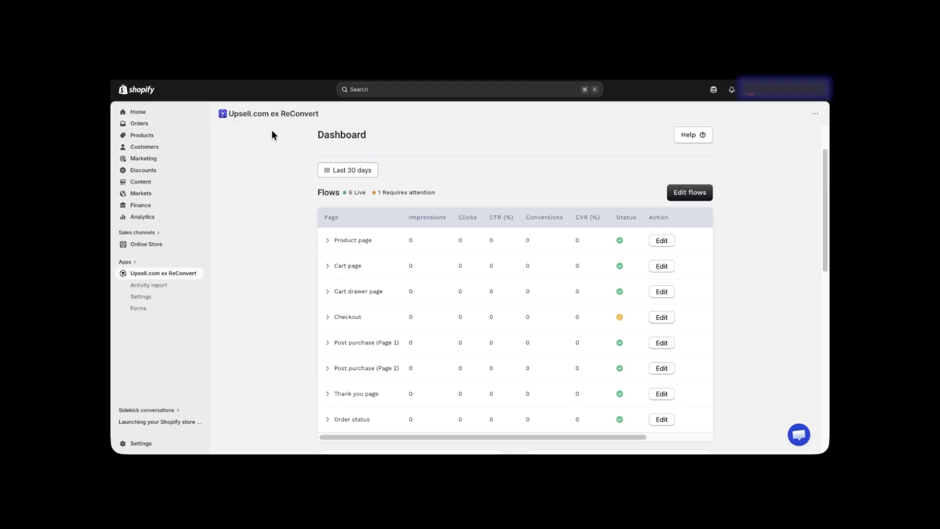
Open the Thank you page in the flow builder and select its Returning & Subscribing Customers condition
left_click(693, 193)
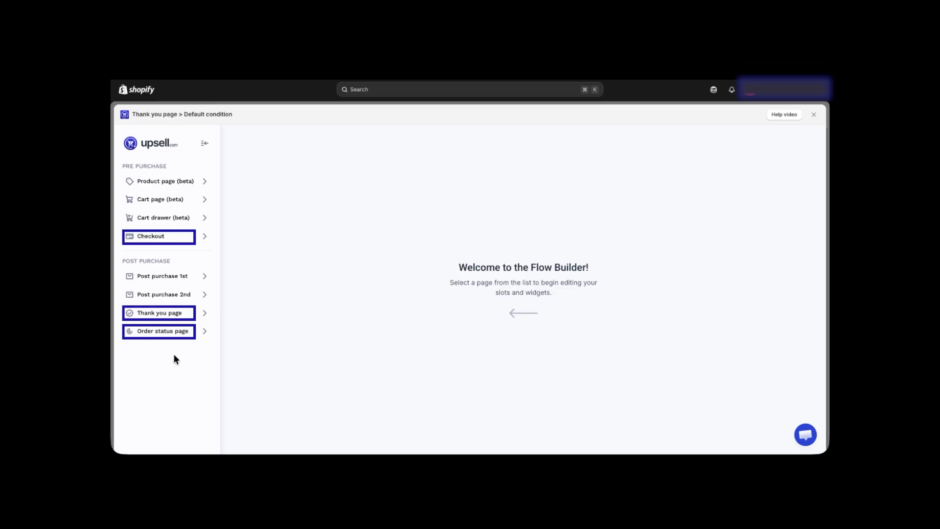
left_click(177, 317)
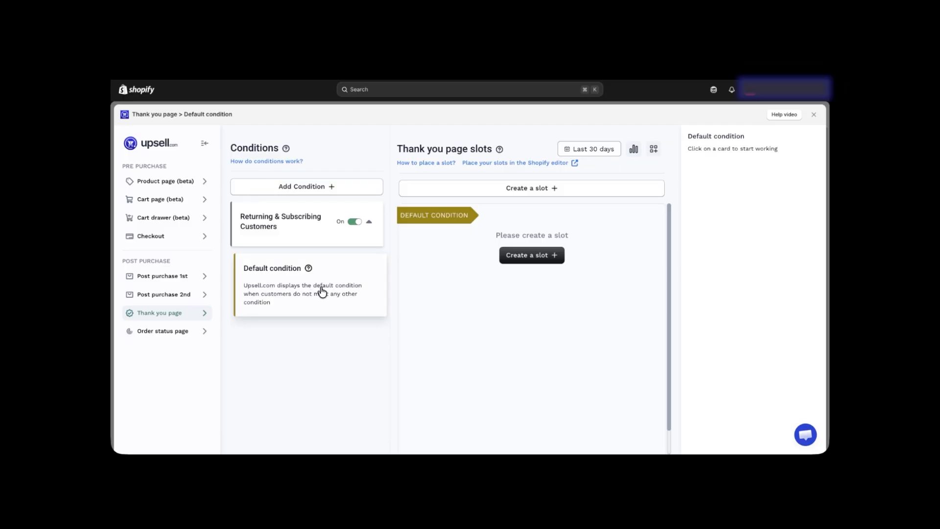
left_click(298, 239)
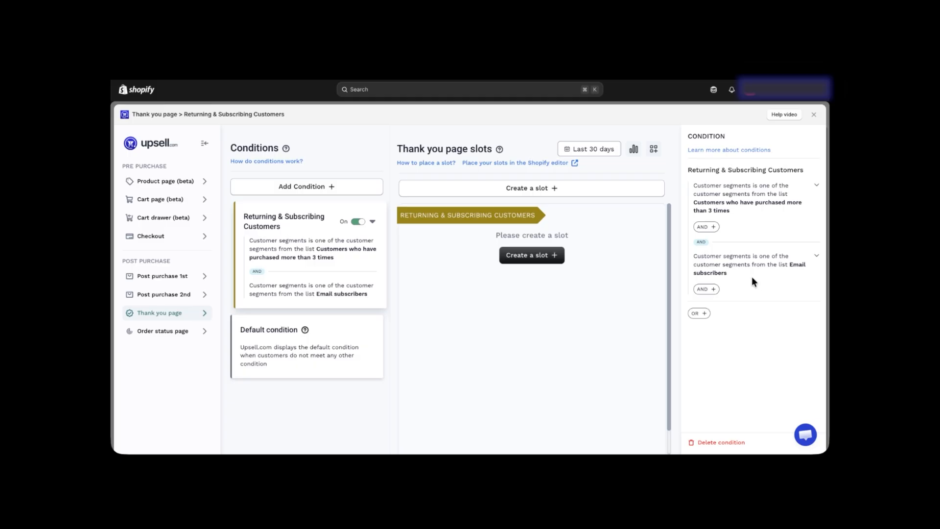
Create a custom slot from scratch for the Returning & Subscribing Customers condition
left_click(538, 255)
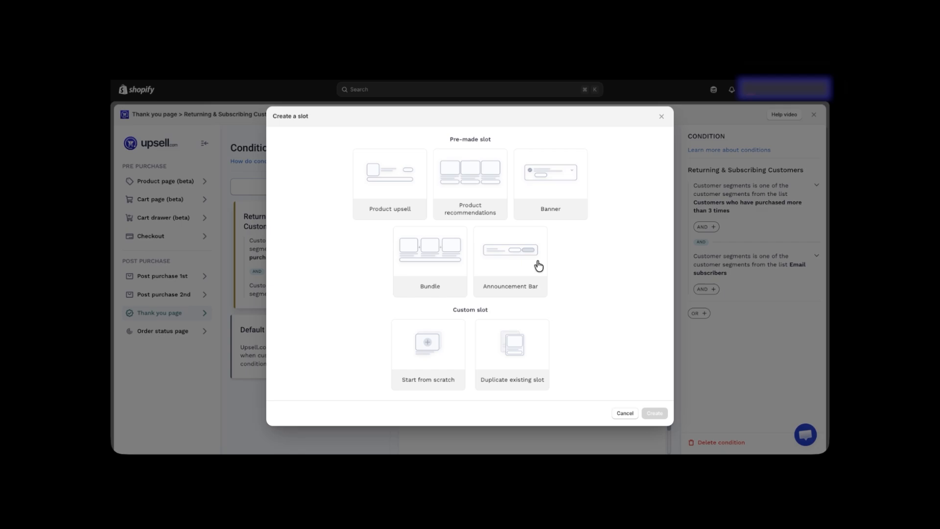
left_click(426, 383)
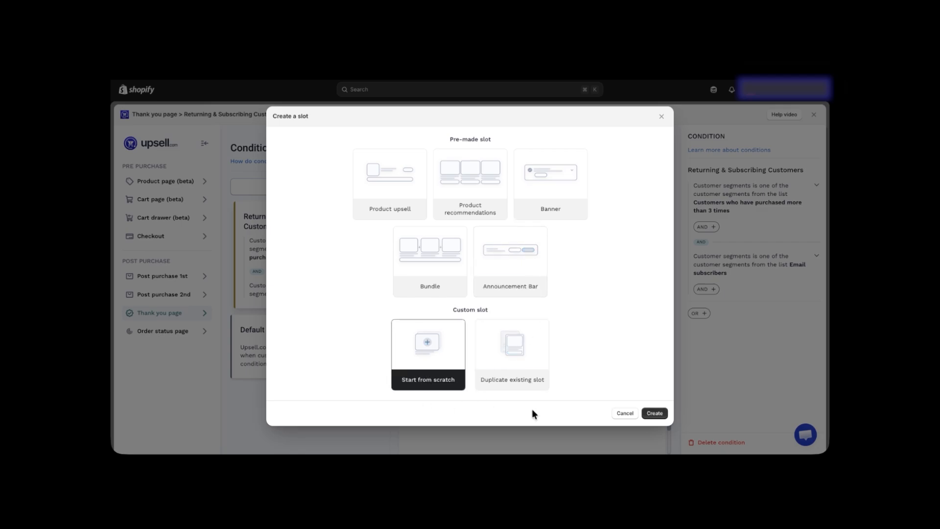
left_click(647, 416)
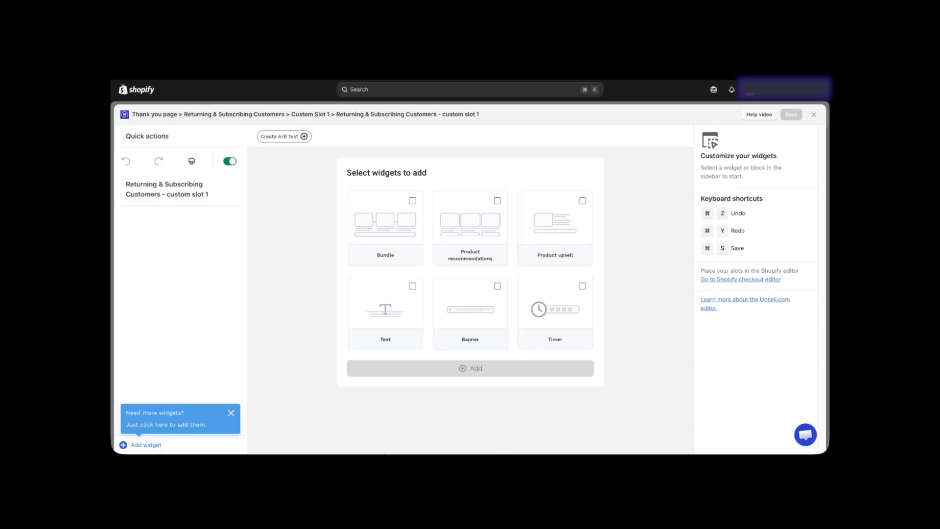
Dismiss the widget tip, add a new form widget to the custom slot and save it
left_click(231, 413)
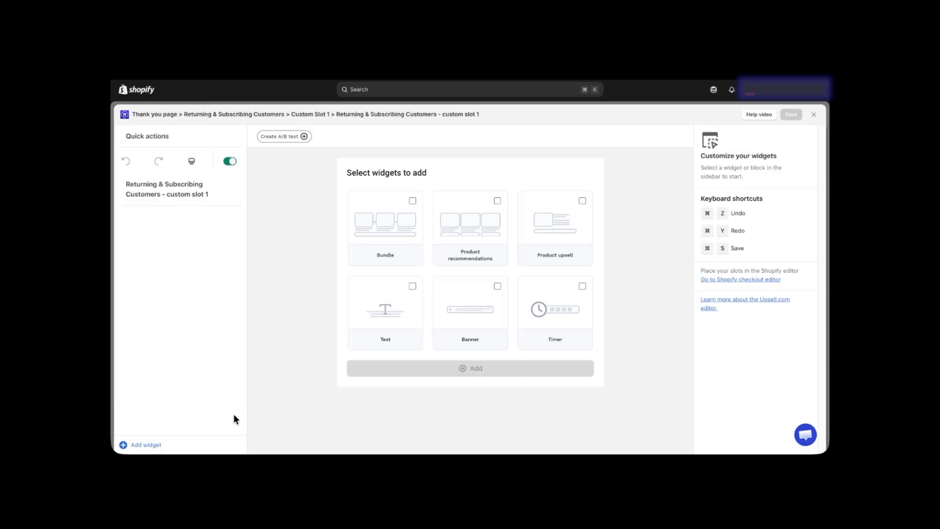
left_click(157, 446)
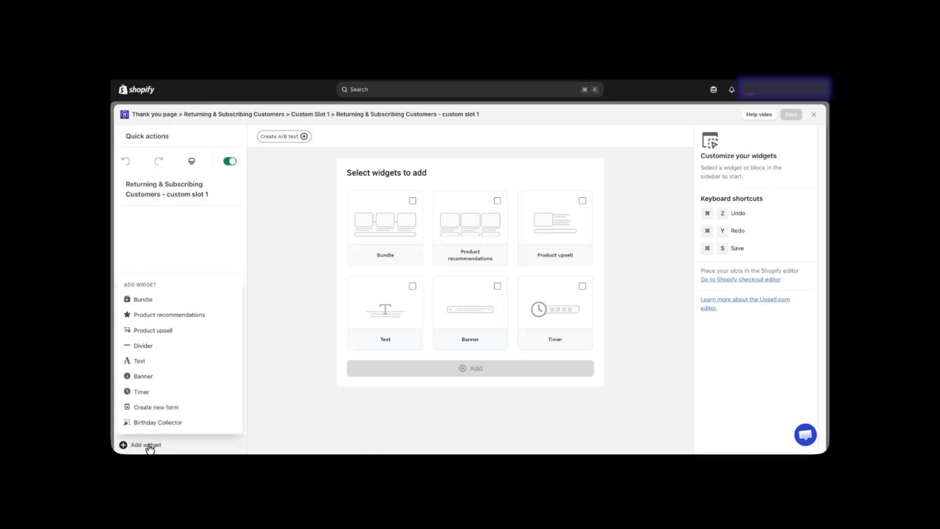
left_click(150, 409)
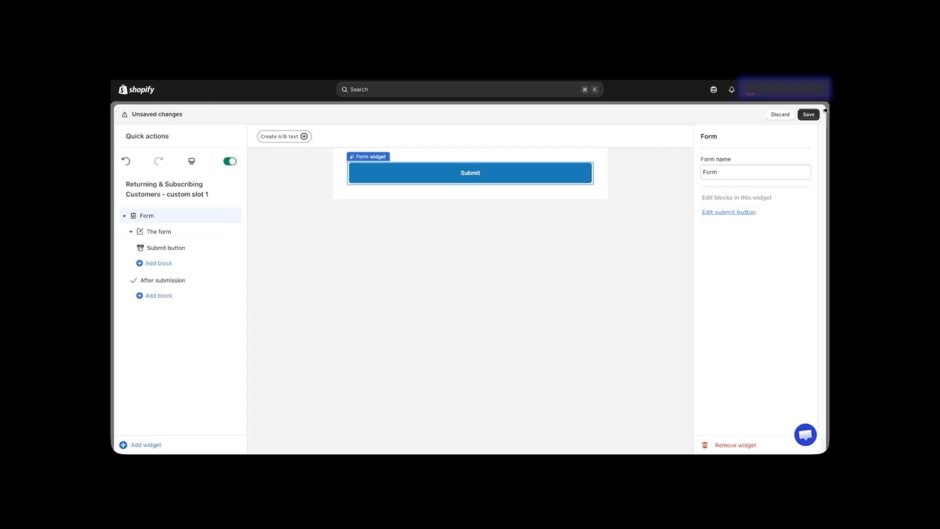
left_click(813, 116)
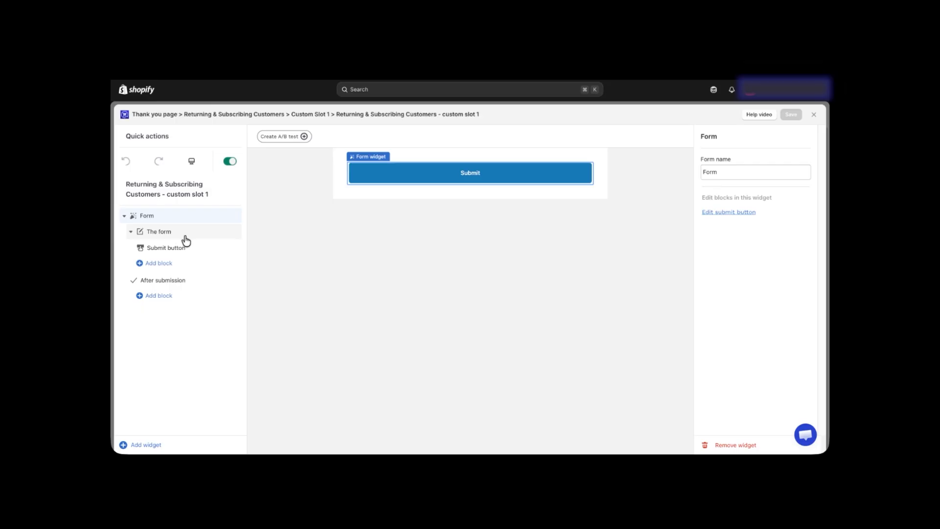
Rename the form as Form_Returning_Shoe_Sizes and save the change
double_click(726, 173)
type("Form_Returning_Shoe_Sizes")
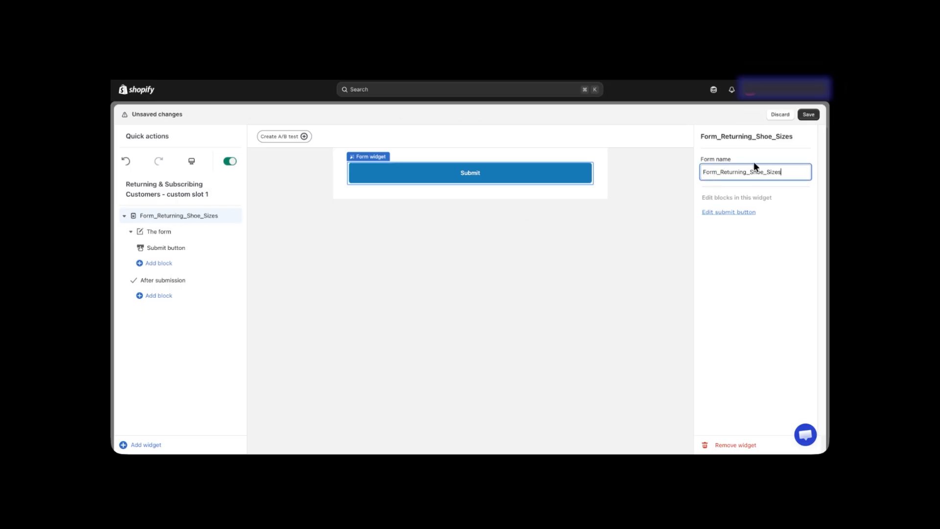
left_click(809, 117)
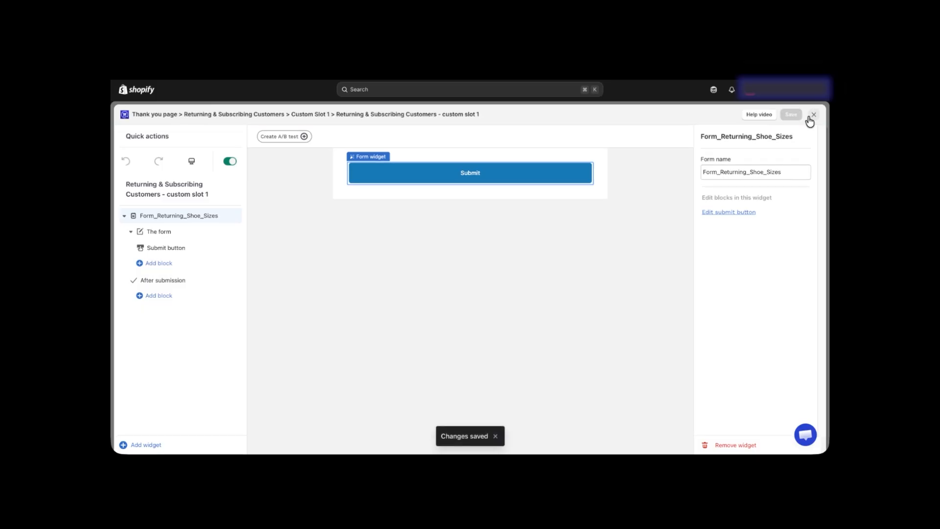
Add a Text block to the form and place it above the submit button
left_click(153, 265)
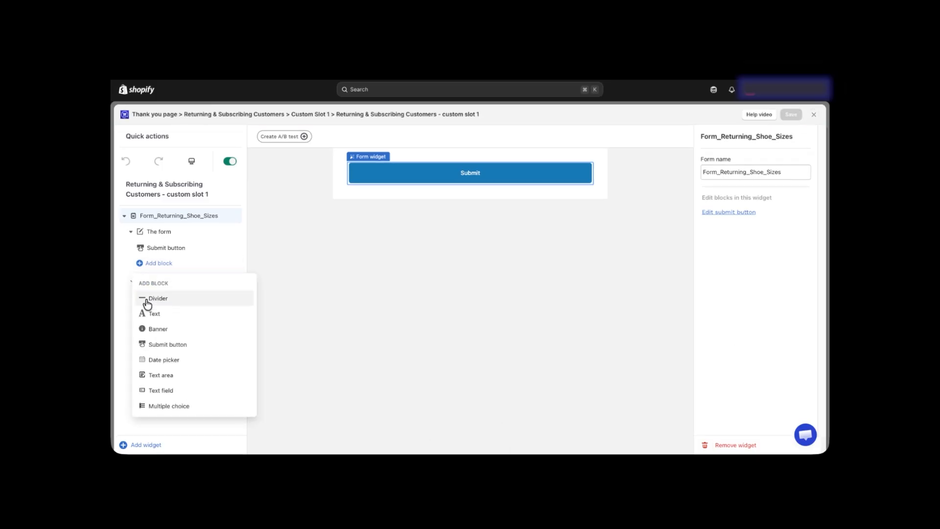
left_click(152, 315)
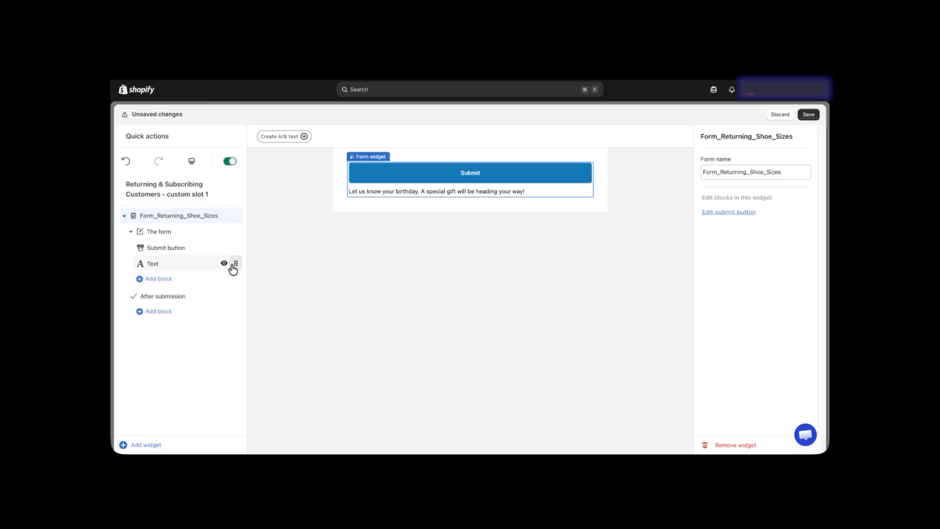
left_click_drag(235, 266, 229, 248)
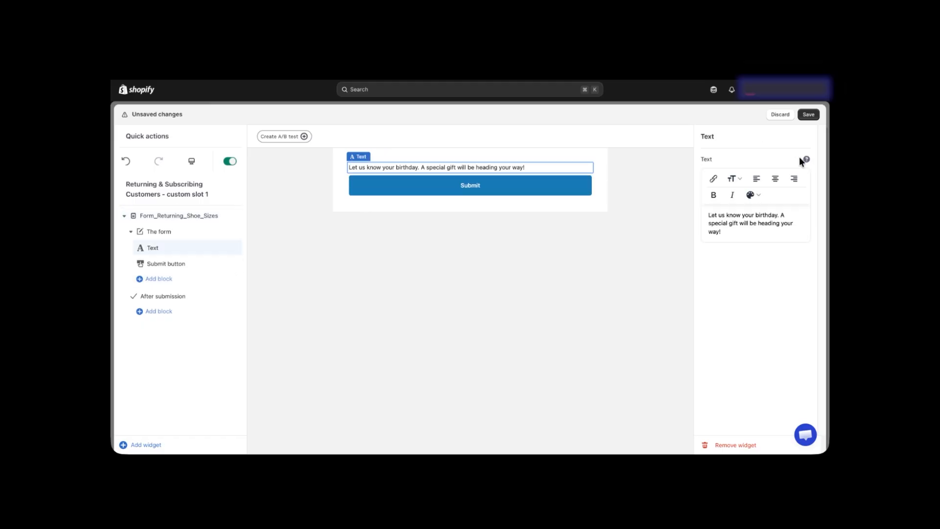
Change the text block's wording to "What is your shoe size?" and set its text size to Medium
double_click(759, 216)
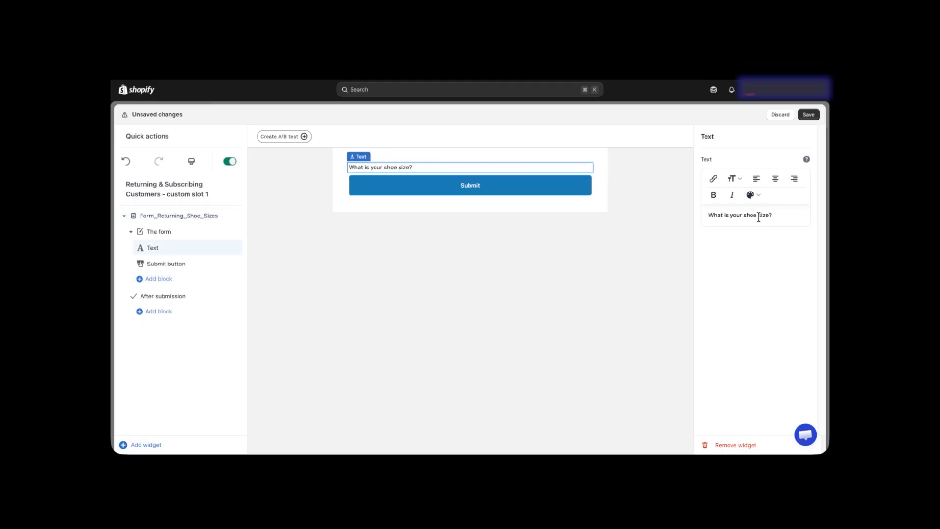
triple_click(759, 216)
left_click(731, 179)
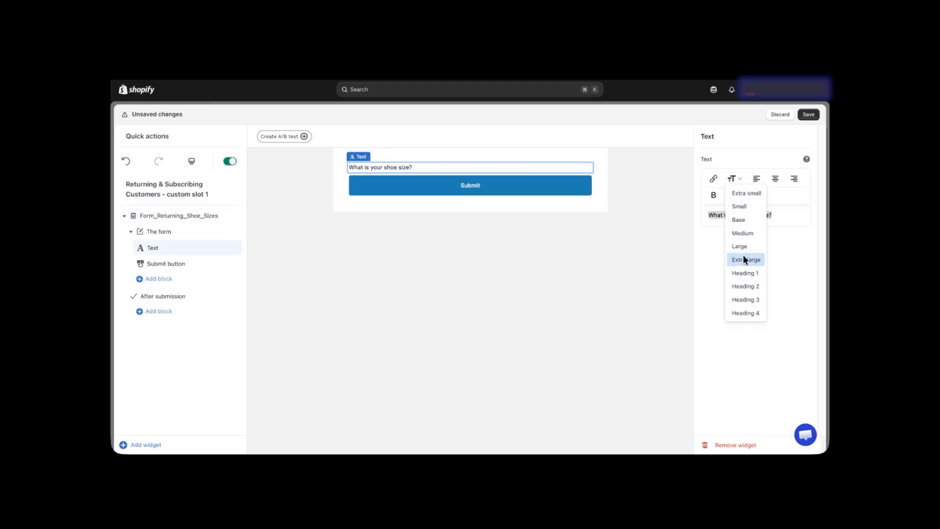
left_click(740, 233)
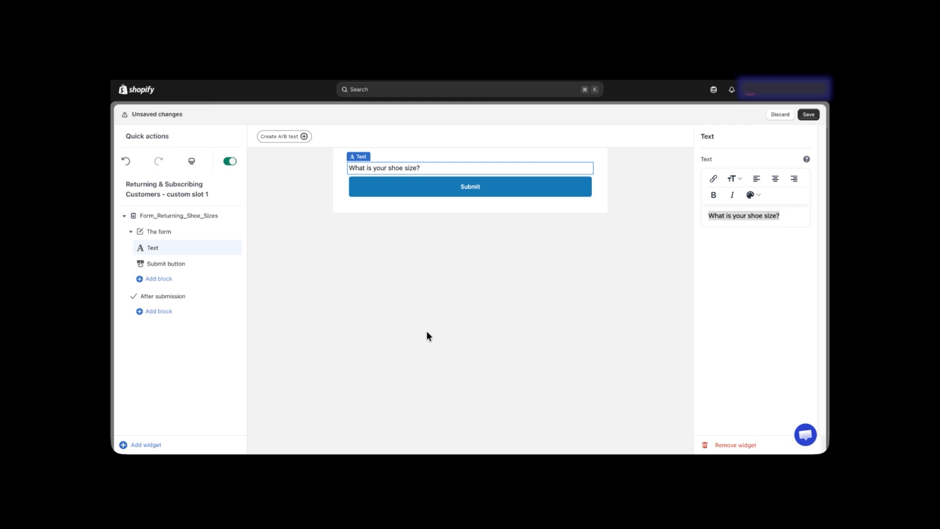
Add a Multiple choice block to the form and move it between the text and the submit button
left_click(154, 278)
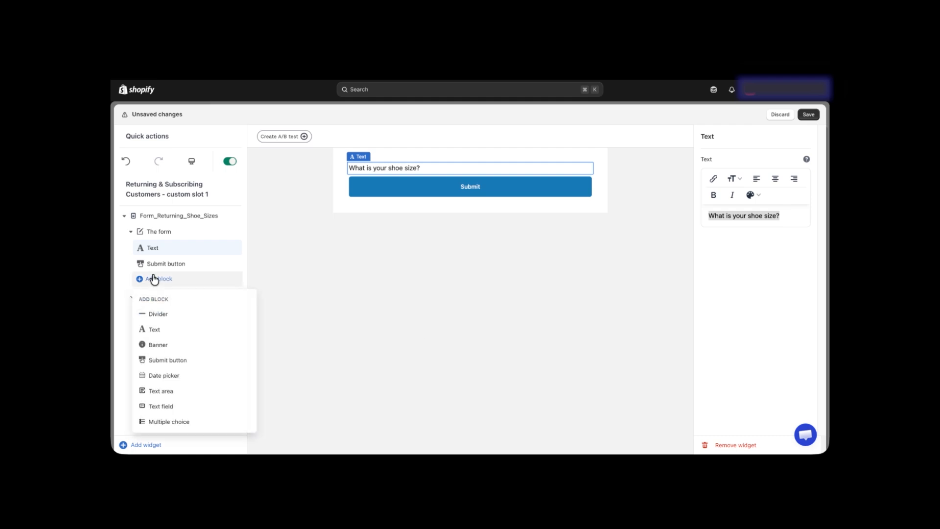
left_click(172, 422)
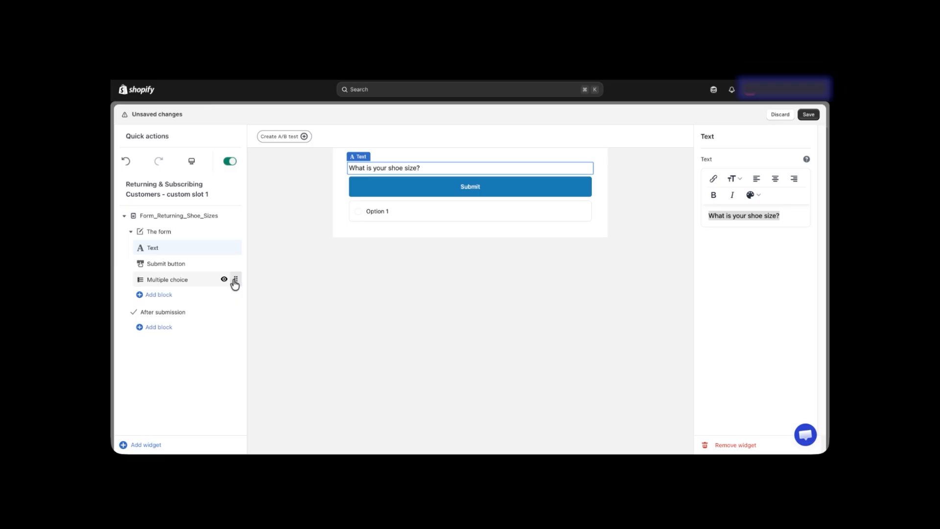
left_click_drag(232, 281, 225, 265)
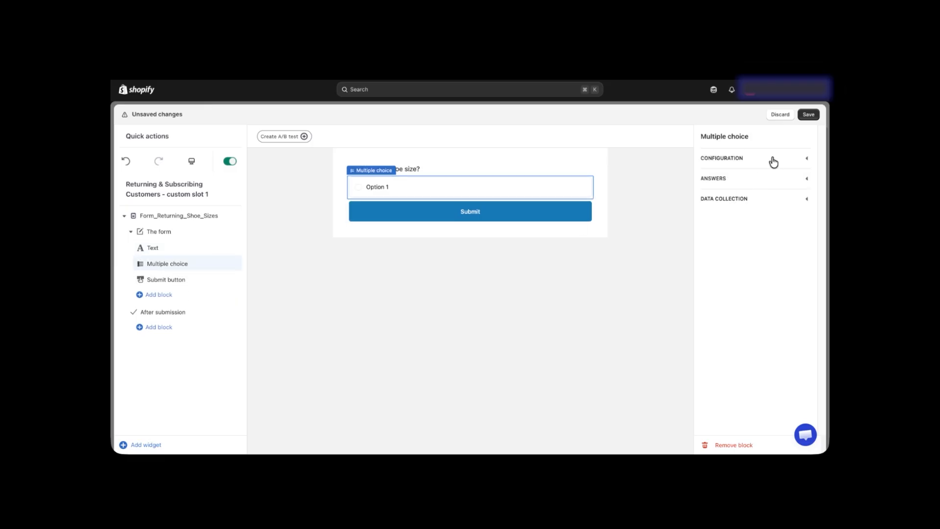
Set the multiple choice block's type to Dropdown, label it "Please select your preferred size." and make it not required
left_click(749, 165)
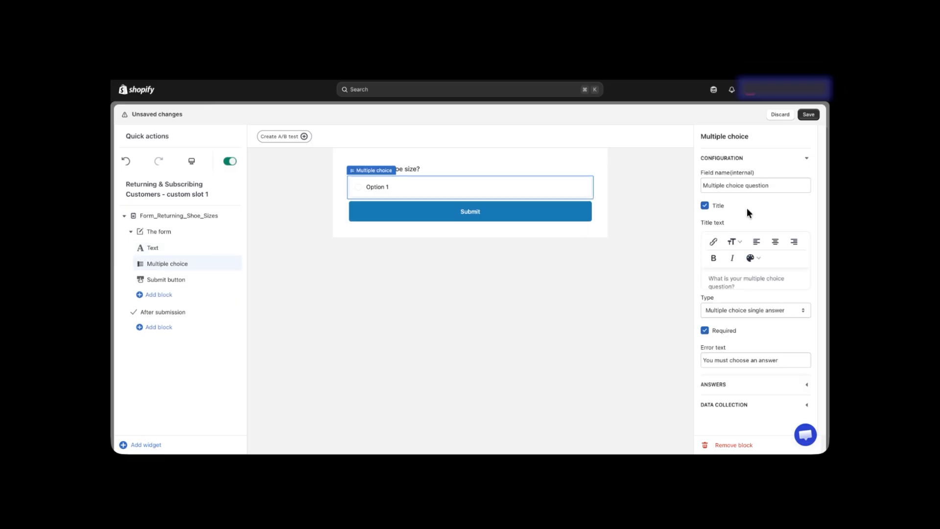
left_click(729, 310)
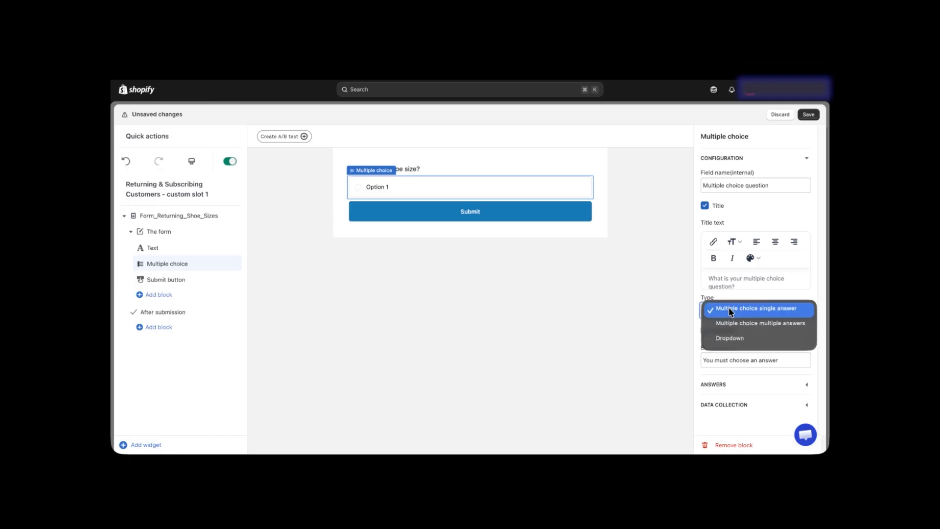
left_click(734, 337)
left_click(731, 341)
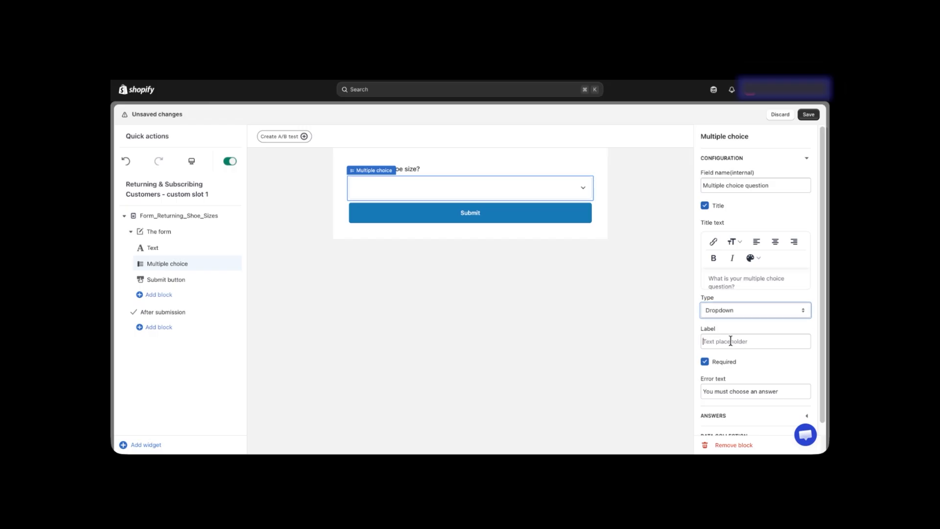
type("Please select your preferred size.")
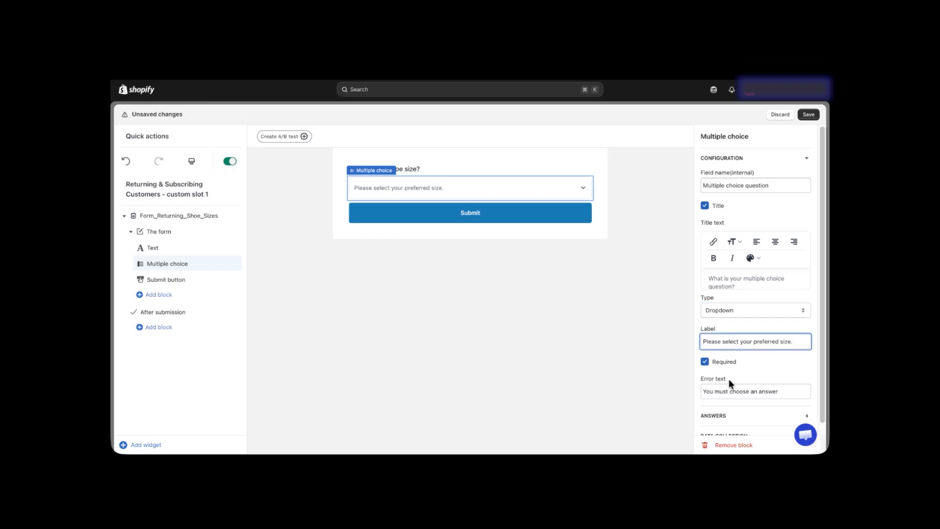
left_click(701, 369)
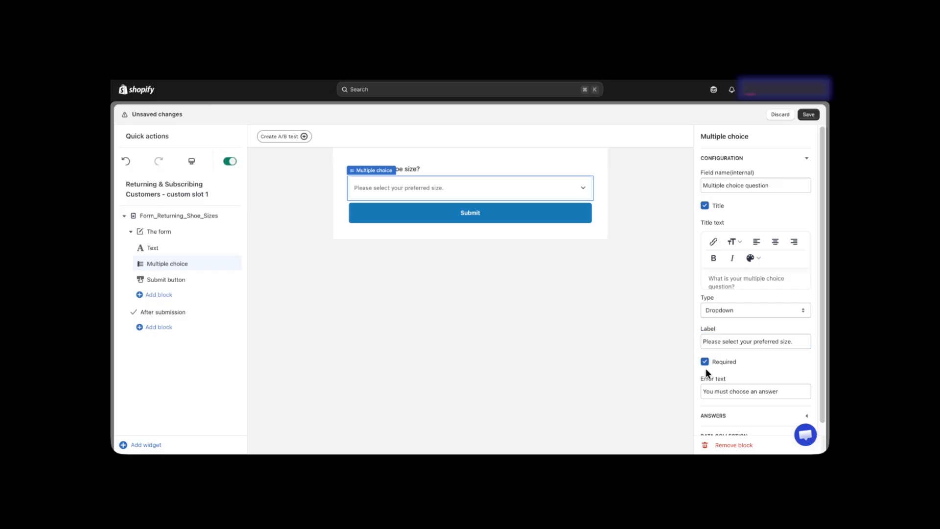
left_click(705, 365)
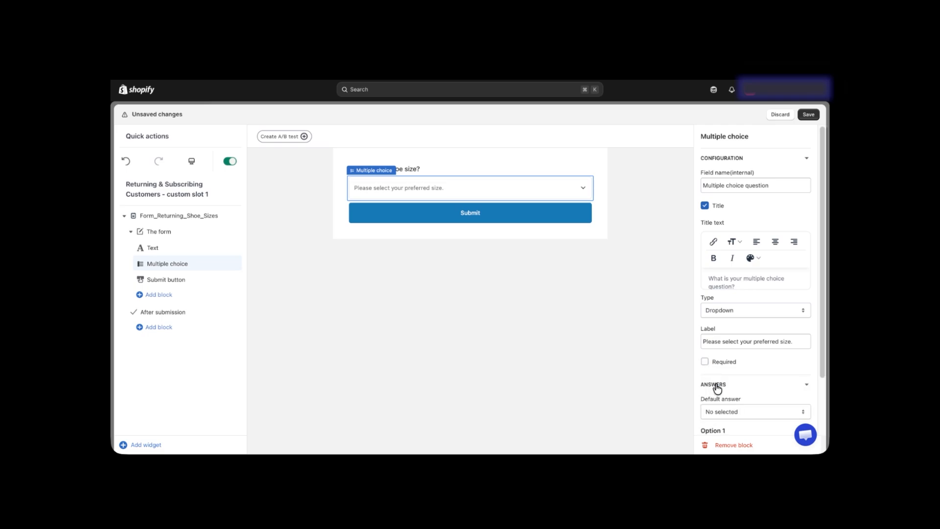
Set answer option 1 to "8.5 (US) / 7.5 (UK) / 42 (EU)" and add option 2 as "9 (US) / 8 (UK) / 42.5 (EU)"
scroll(717, 388, "down", 2)
scroll(718, 380, "down", 2)
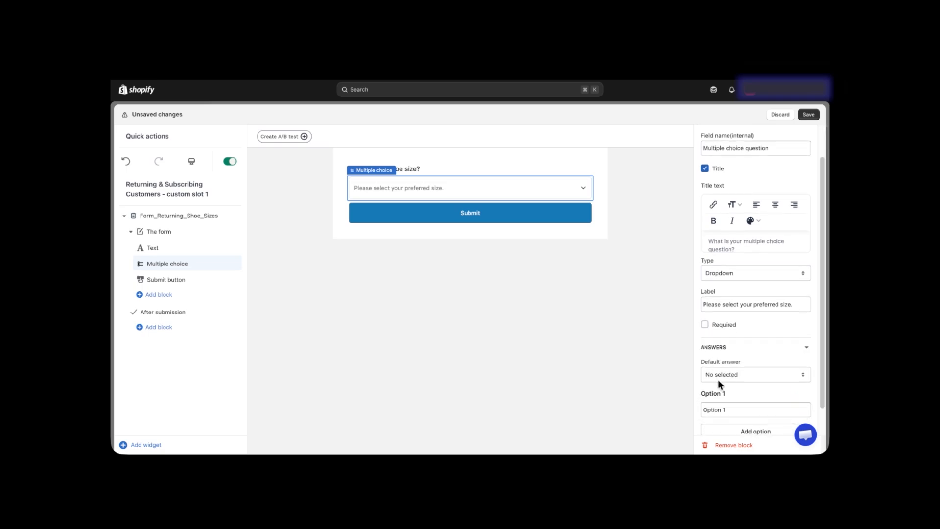
triple_click(720, 378)
type("8.5 (US) / 7.5 (UK) / 42 (EU)")
left_click(760, 410)
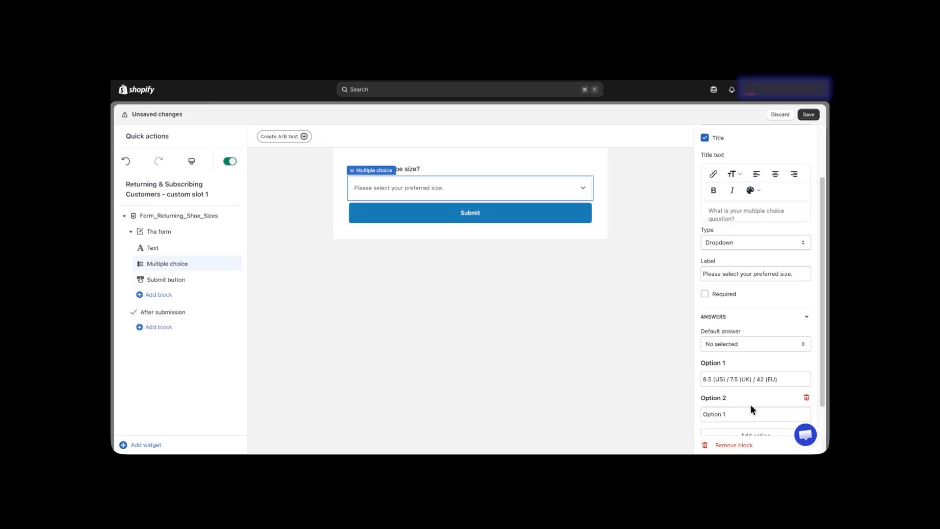
scroll(722, 384, "down", 2)
left_click(721, 380)
type("9 (US) / 8 (UK) / 42.5 (EU)")
Add answer option 3 as "9.5 (US) / 8.5 (UK) / 43 (EU)" and option 4 as "10 (US) / 9 (UK) / 44 (EU)"
left_click(726, 403)
scroll(727, 406, "down", 2)
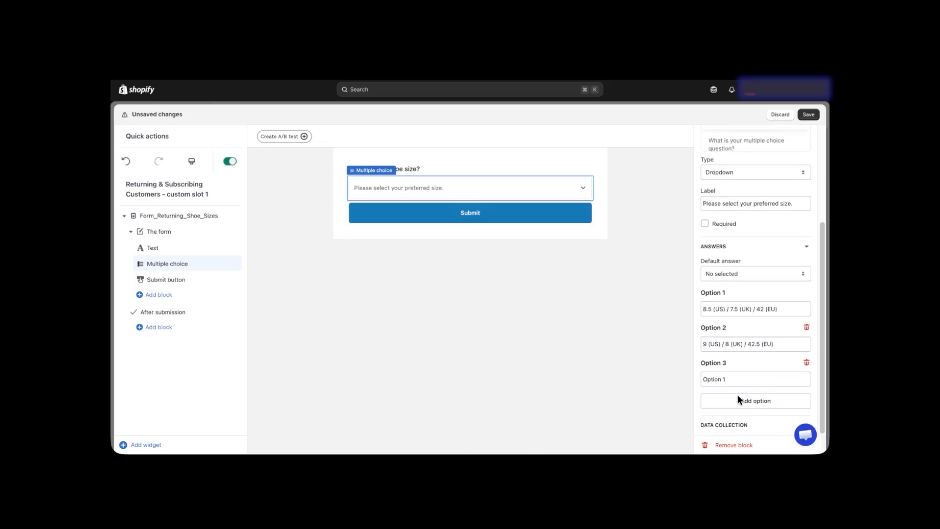
triple_click(722, 379)
type("9.5 (US) / 8.5 (UK) / 43 (EU)")
left_click(805, 400)
scroll(736, 380, "down", 2)
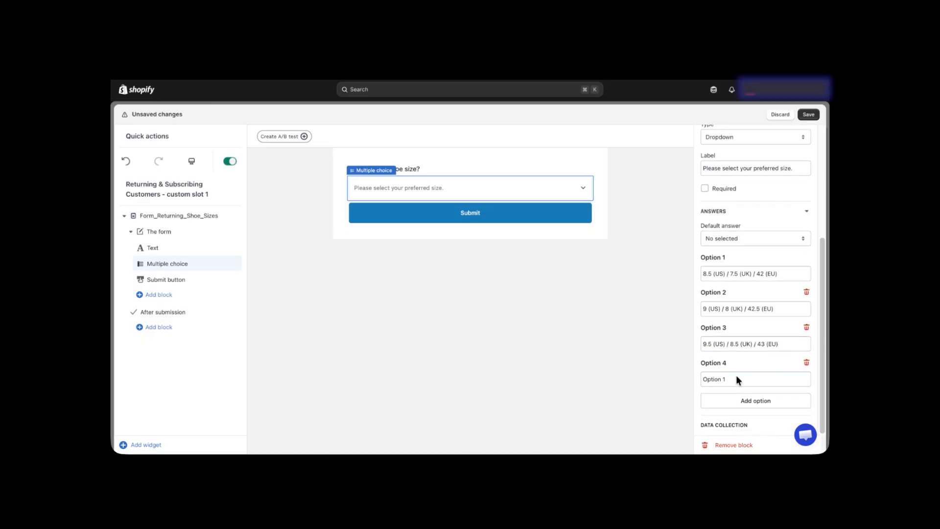
triple_click(736, 378)
type("10 (US) / 9 (UK) / 44 (EU)")
Add answer option 5 as "10.5 (US) / 9.5 (UK) / 44.5 (EU)" and option 6 as "11 (US) / 10 (UK) / 45 (EU)"
left_click(736, 401)
scroll(754, 407, "down", 1)
triple_click(751, 407)
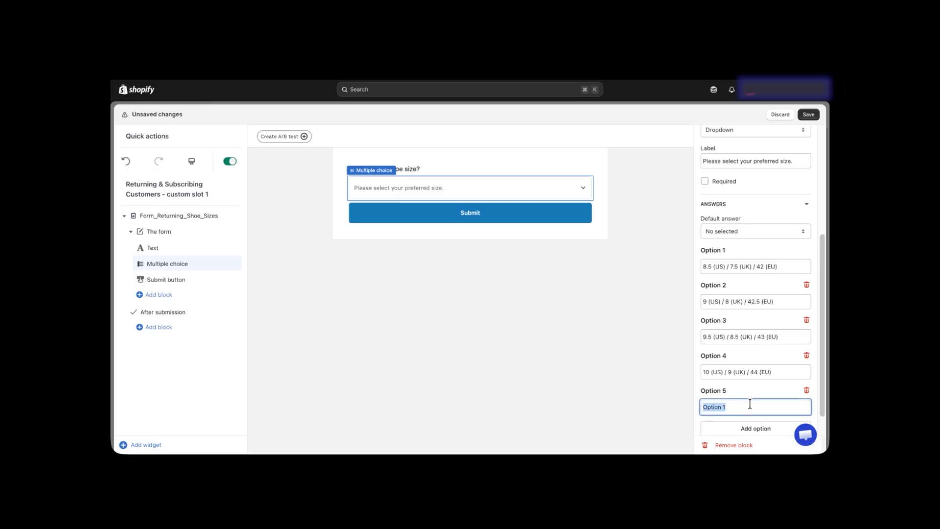
type("10.5 (US) / 9.5 (UK) / 44.5 (EU)")
left_click(750, 428)
scroll(749, 421, "down", 1)
triple_click(727, 415)
type("11 (US) / 10 (UK) / 45 (EU)")
Name the customer metafield Return_Shoe_size and the order metafield Return_Shoe_size_inventory, and save and close the form
scroll(726, 436, "down", 1)
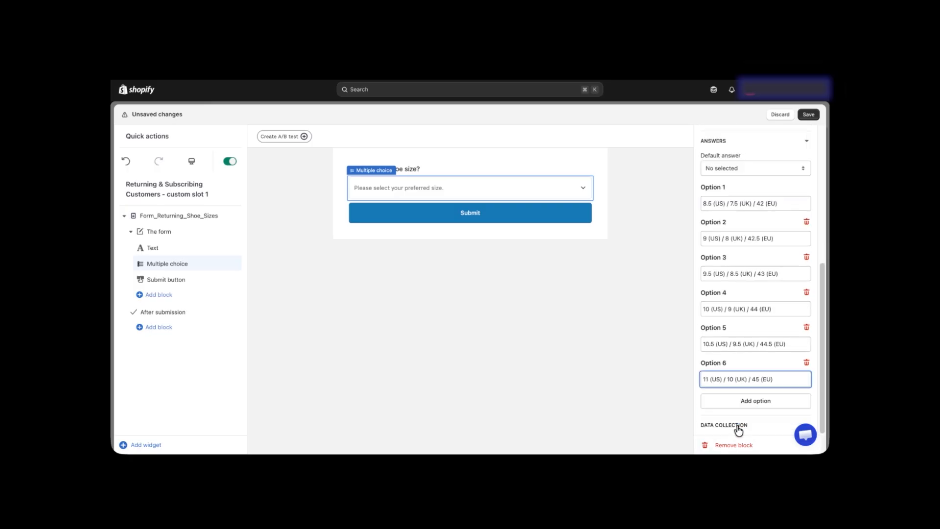
left_click(739, 426)
scroll(737, 421, "down", 3)
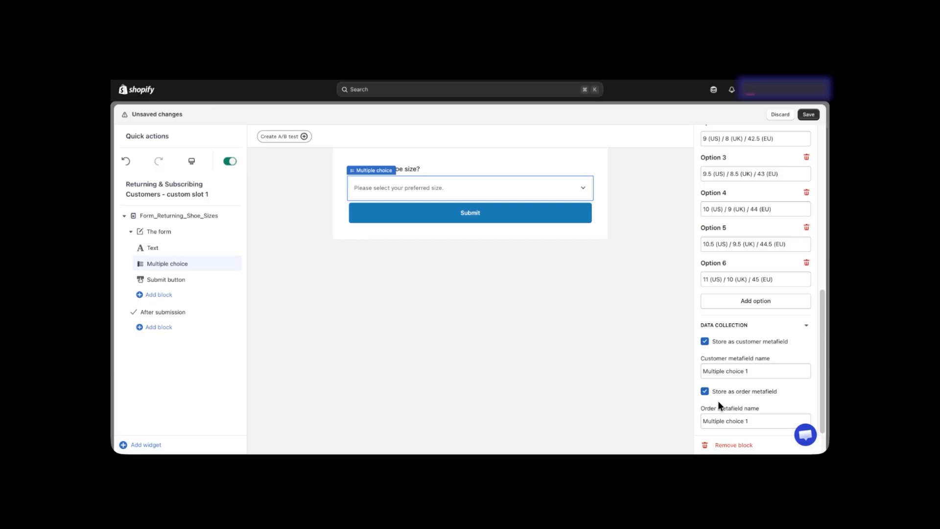
triple_click(718, 370)
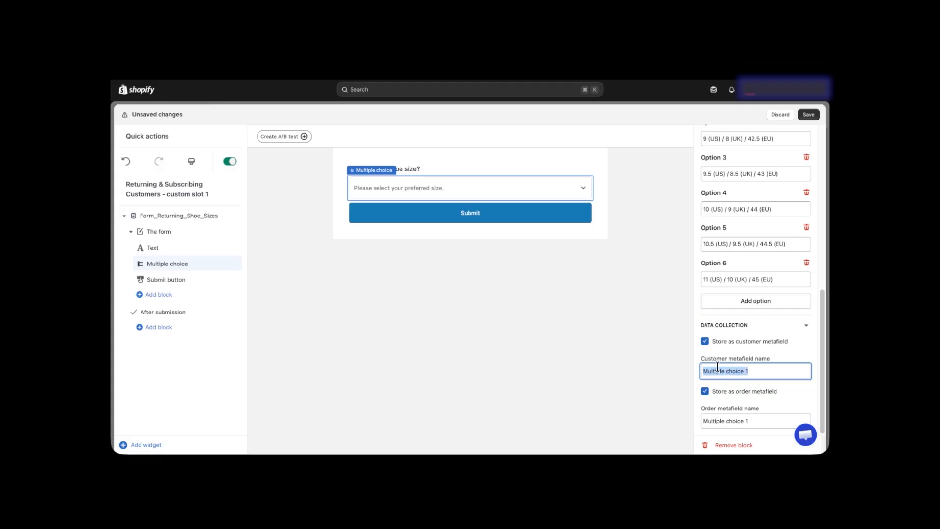
type("Return_Shoe_size")
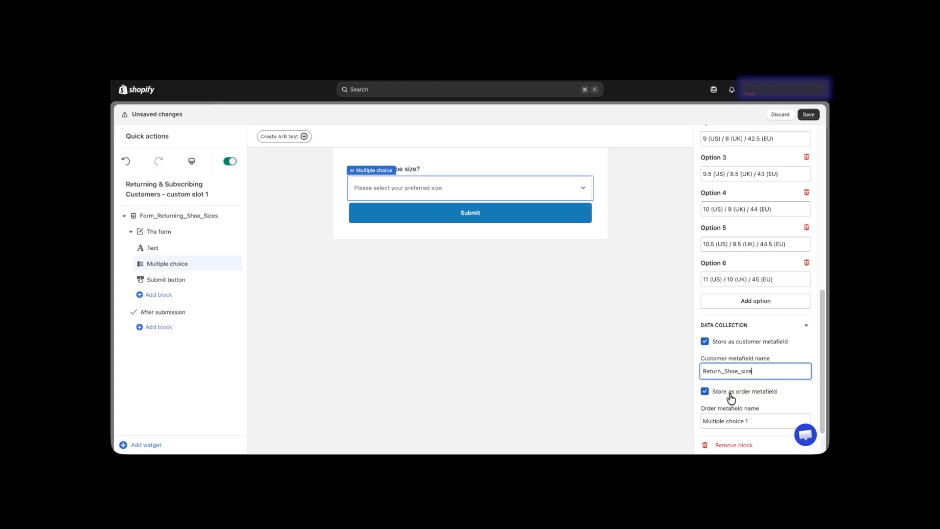
triple_click(733, 420)
type("Return_Shoe_size")
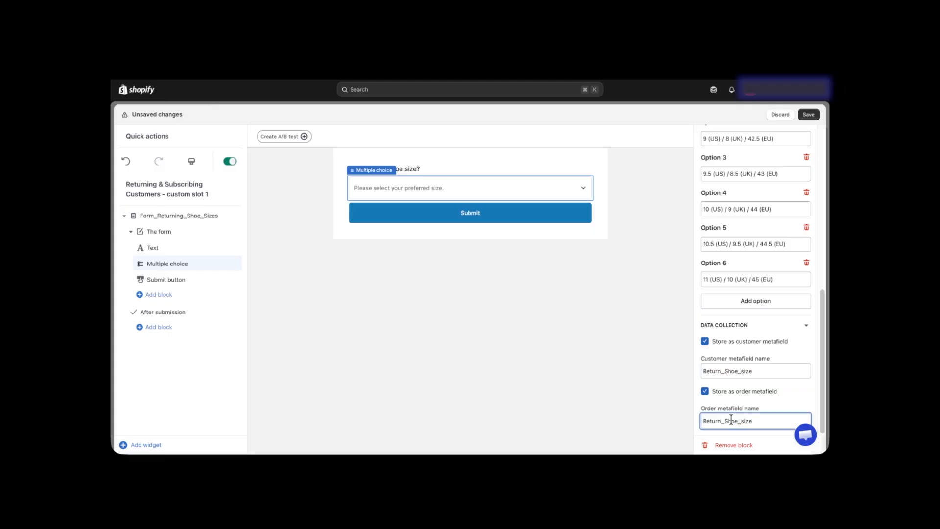
type("_inventory")
left_click(804, 398)
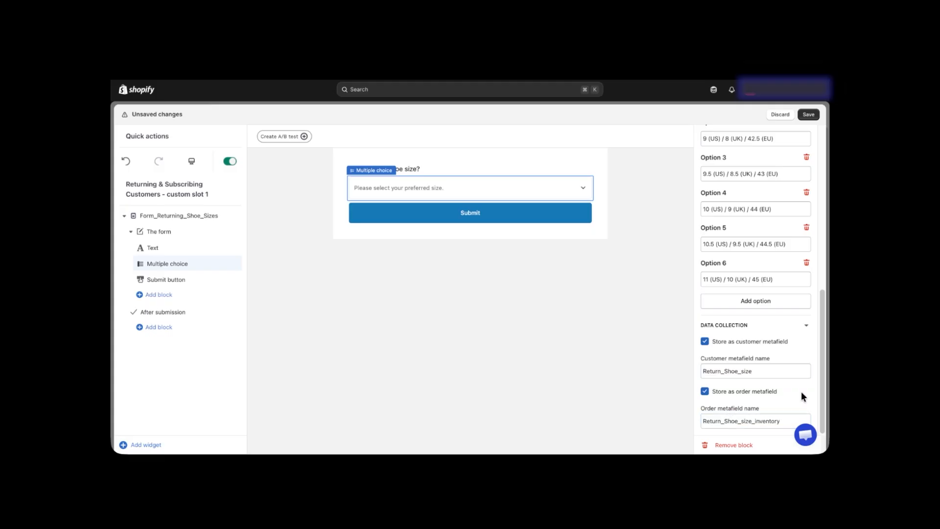
left_click(804, 119)
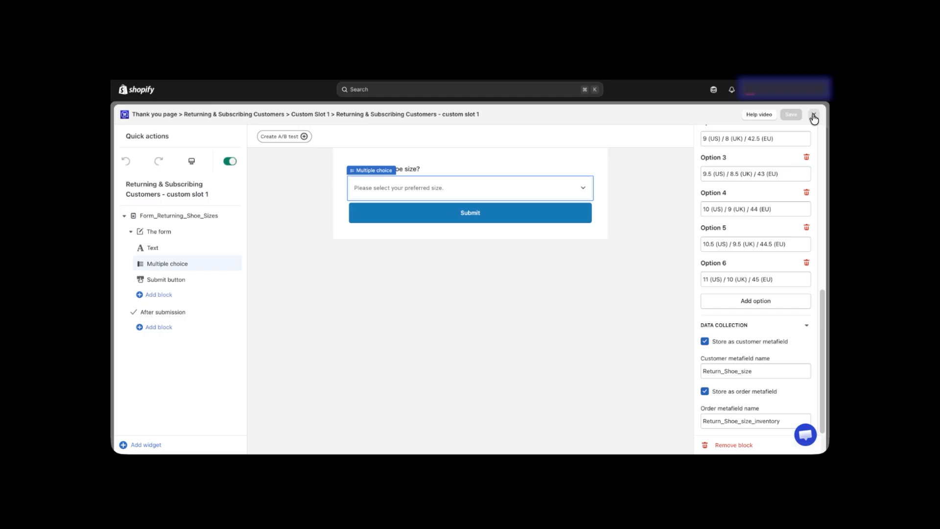
left_click(814, 117)
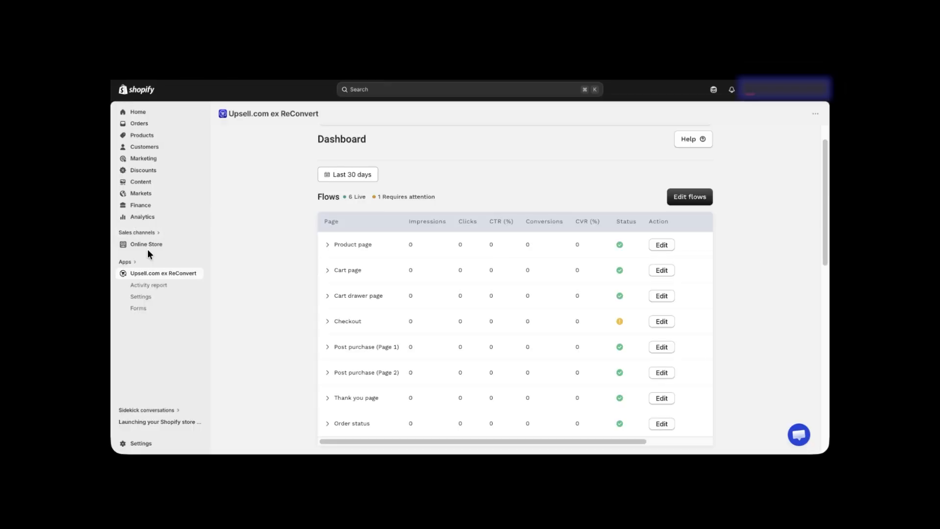
Open the current Online Store theme, test-data, for editing and switch to the Thank you page of the checkout
left_click(149, 247)
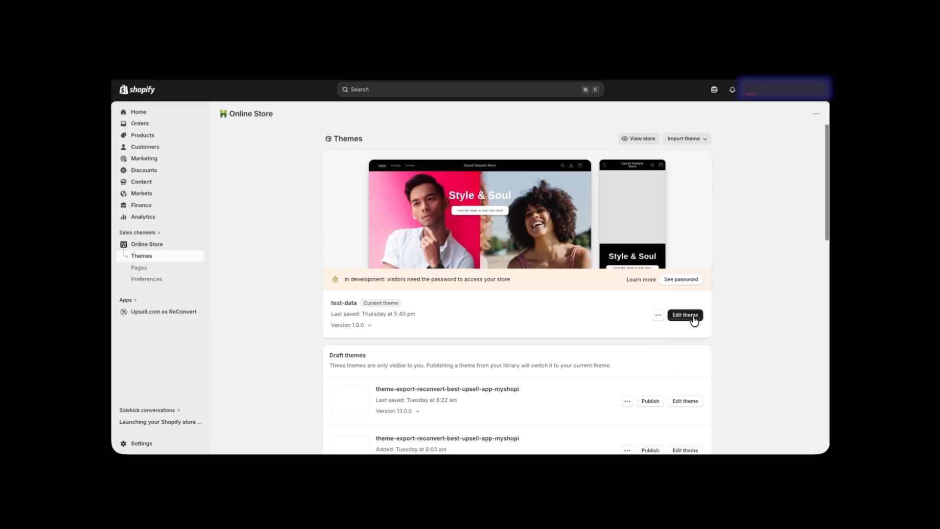
left_click(692, 318)
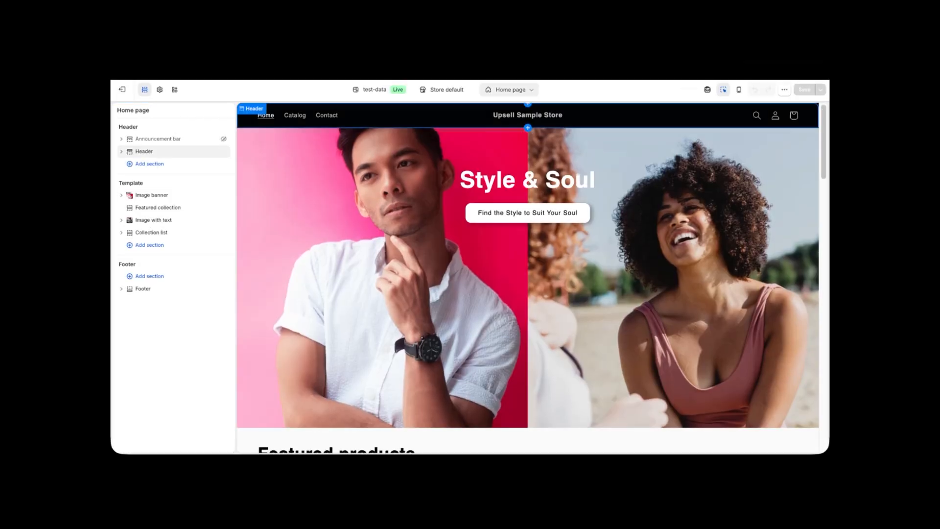
left_click(498, 91)
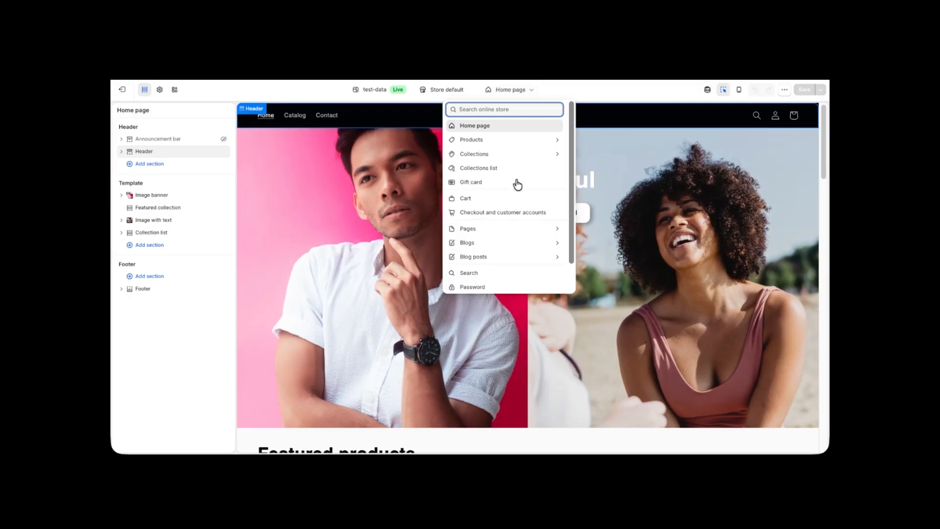
left_click(517, 214)
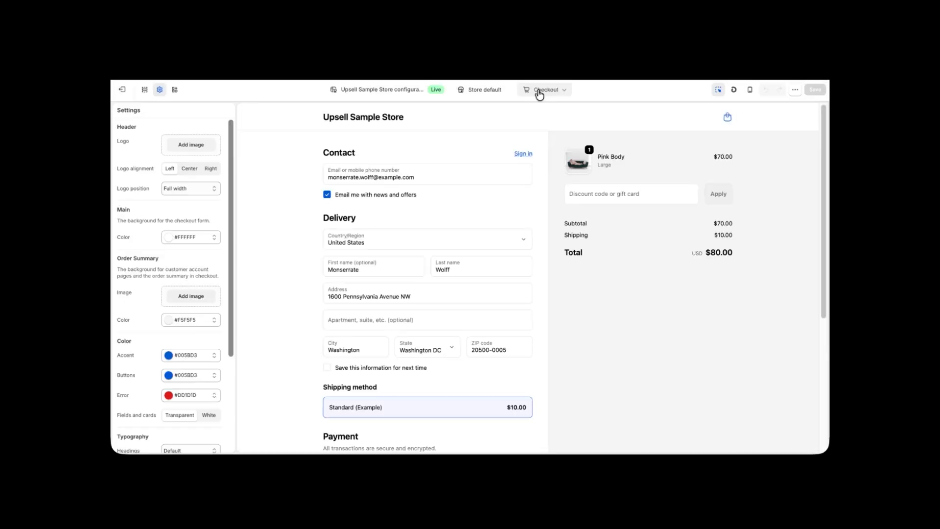
left_click(537, 93)
left_click(513, 153)
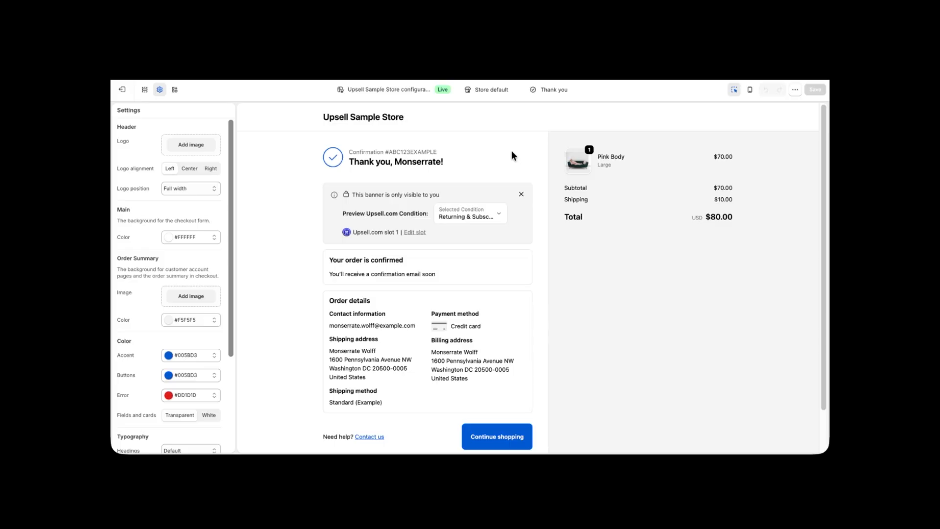
Move the Custom slot 1 block directly below Order status on the Thank you page, save the change and exit the editor
left_click(506, 281)
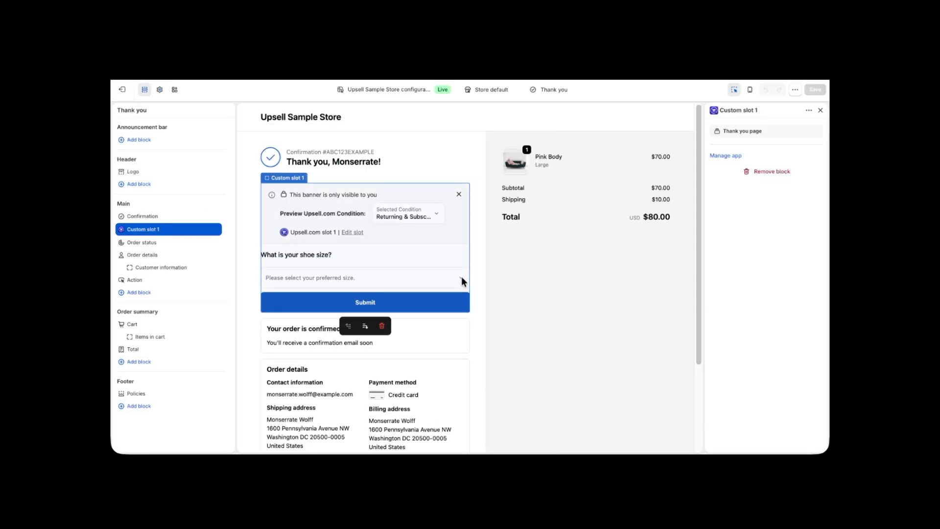
left_click(462, 277)
left_click(141, 234)
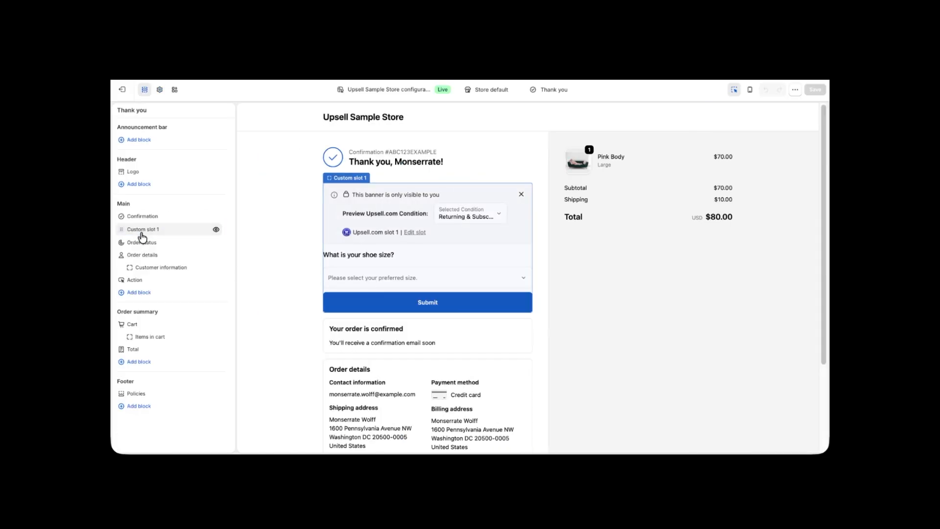
left_click_drag(139, 231, 138, 248)
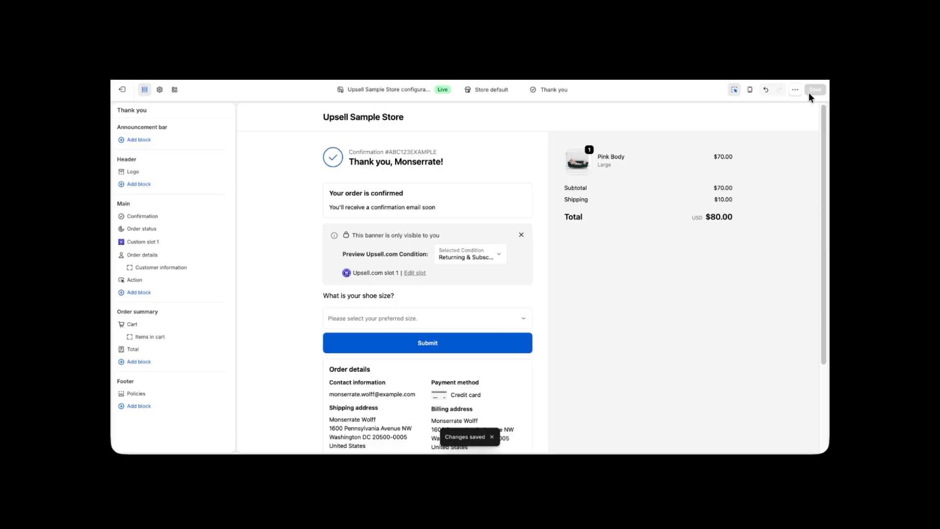
left_click(122, 89)
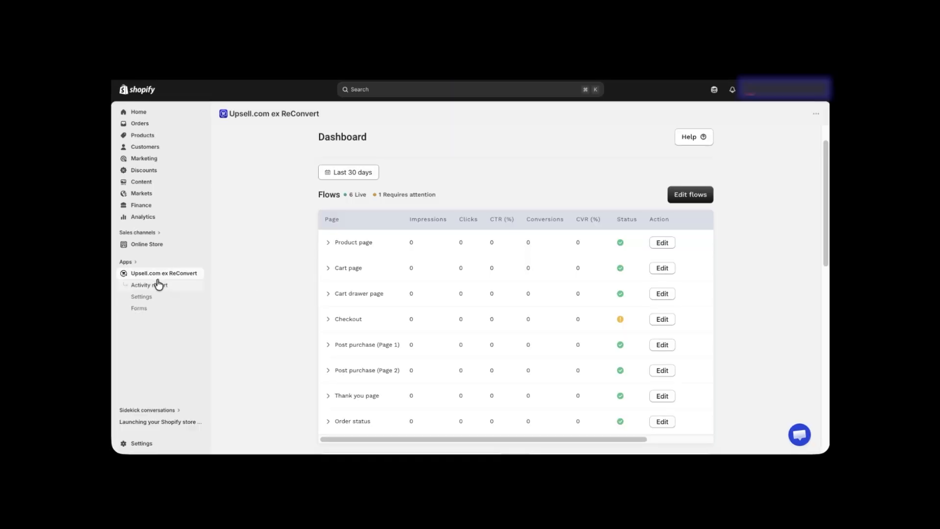
Look at the responses page of Form_Returning_Shoe_Sizes, return to the forms list and view the actions available for that form
left_click(141, 310)
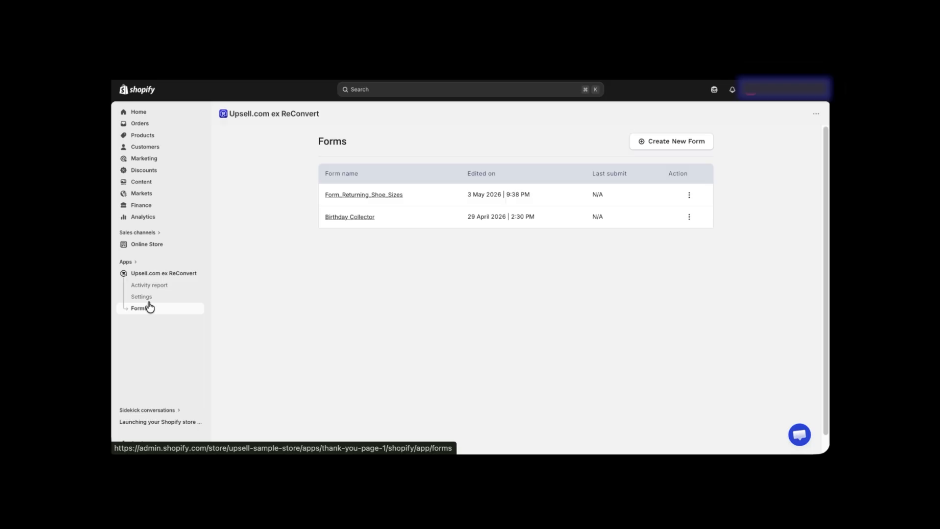
left_click(382, 196)
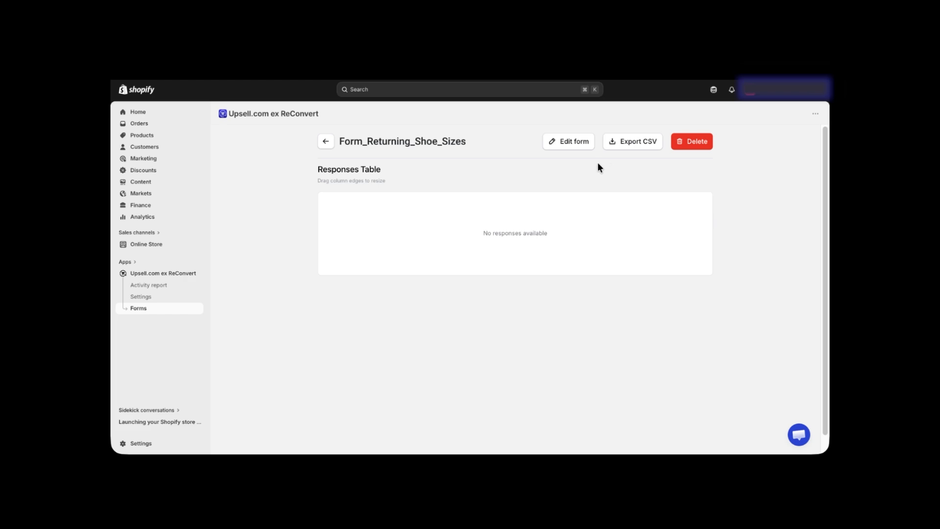
left_click(327, 143)
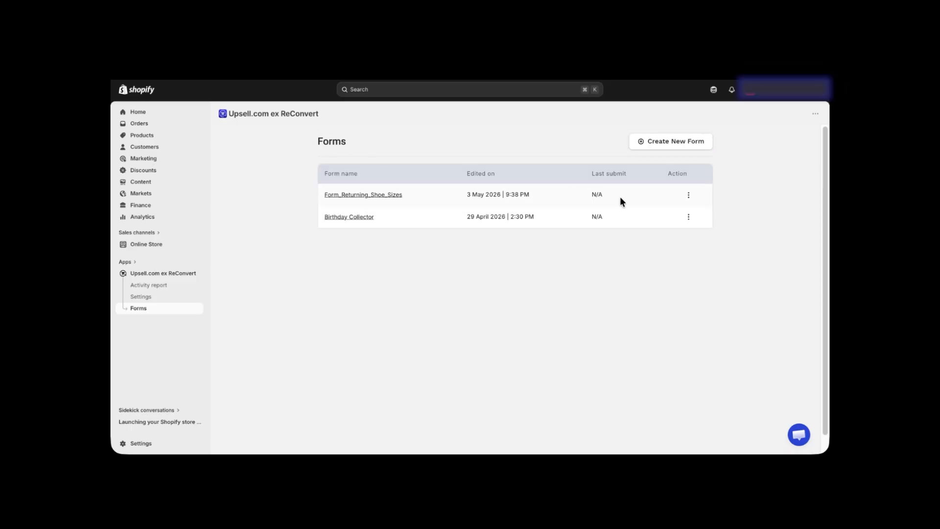
left_click(688, 195)
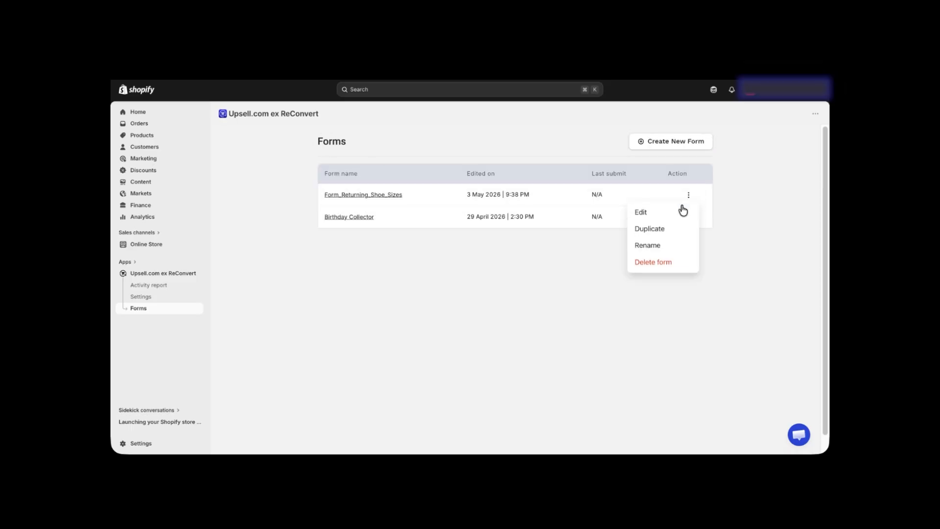
left_click(685, 230)
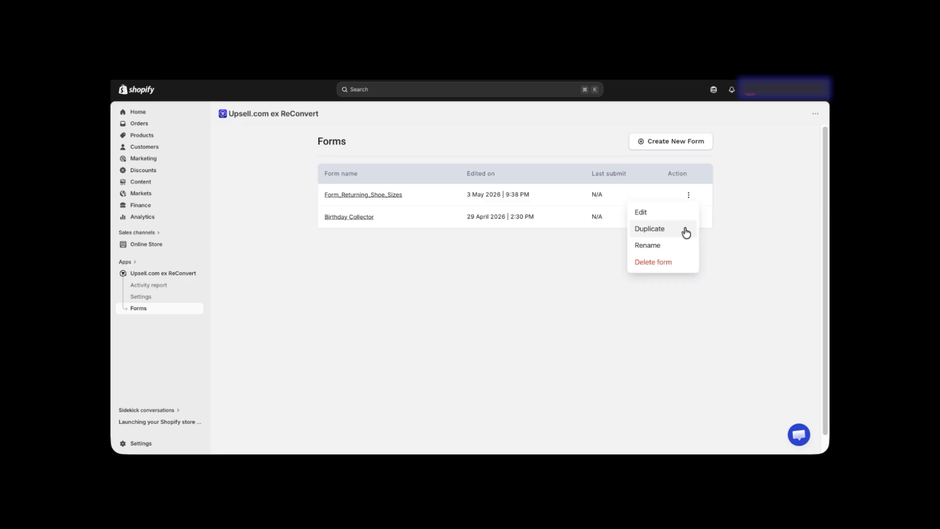